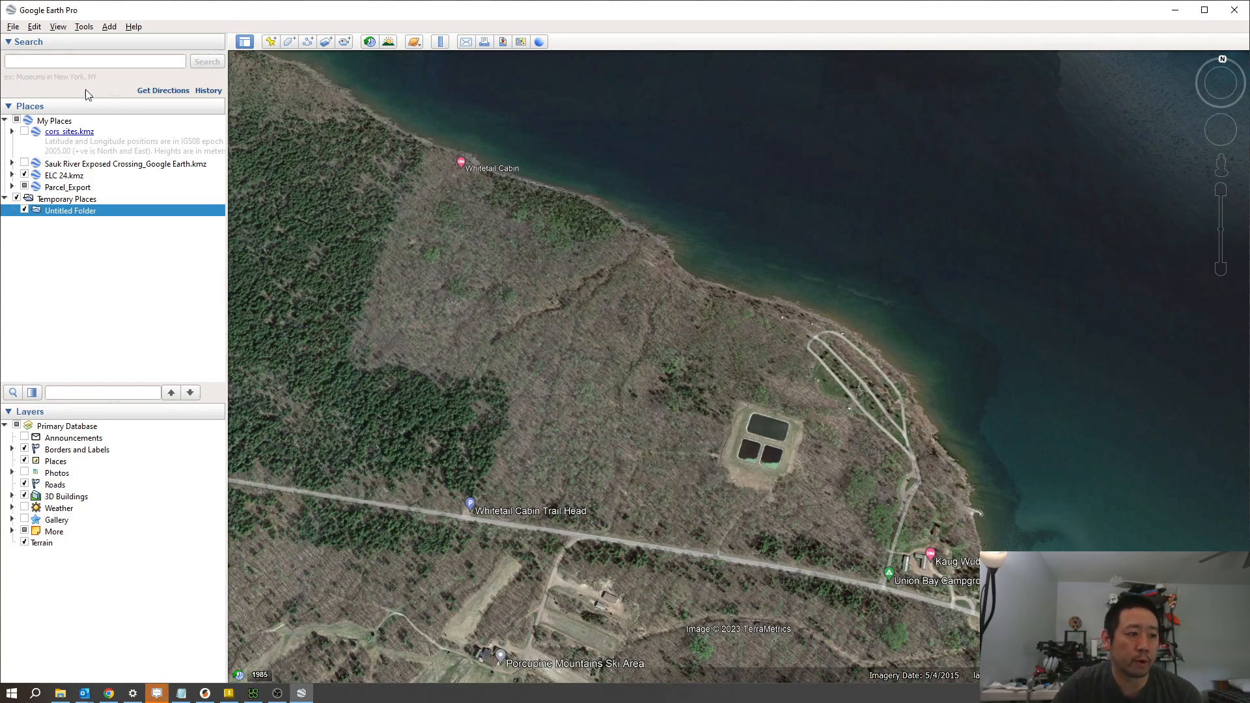
Create a seven-point polygon named Area_Lidar around the campground and ponds, bounded by the road and the shoreline
{"action": "left_click", "coordinate": [160, 342]}
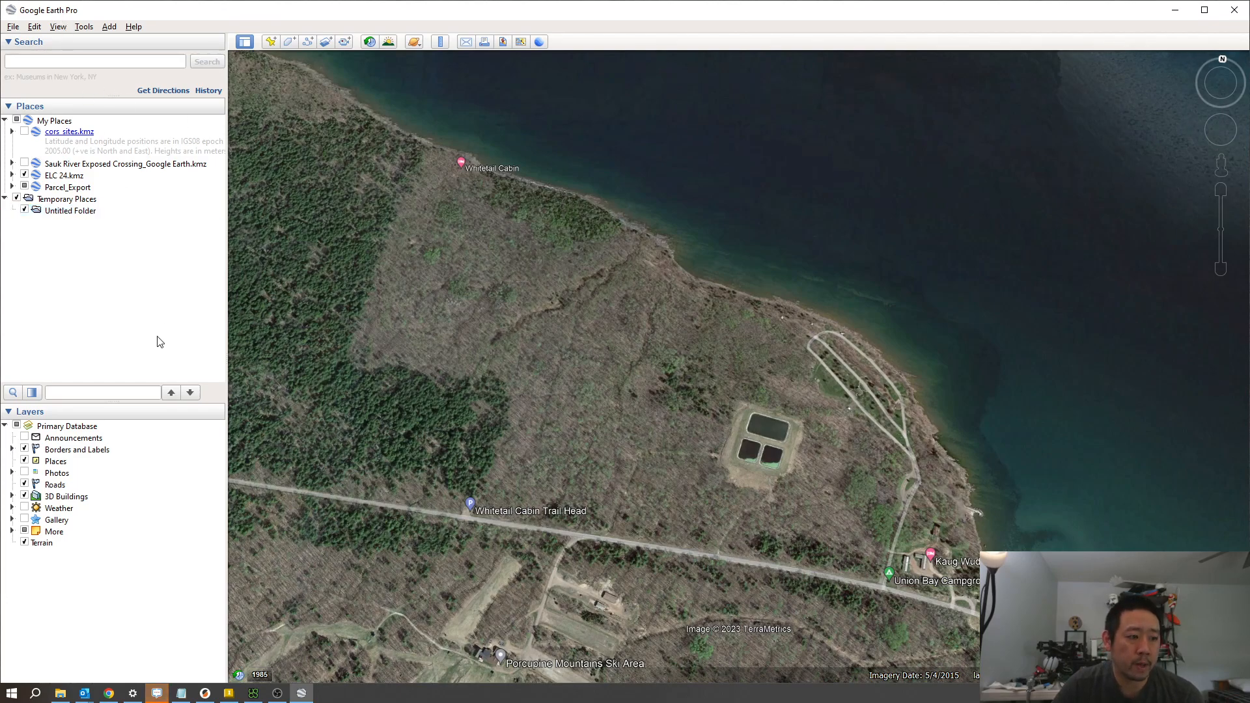
{"action": "left_click", "coordinate": [290, 42]}
{"action": "left_click_drag", "start_coordinate": [672, 146], "coordinate": [353, 170]}
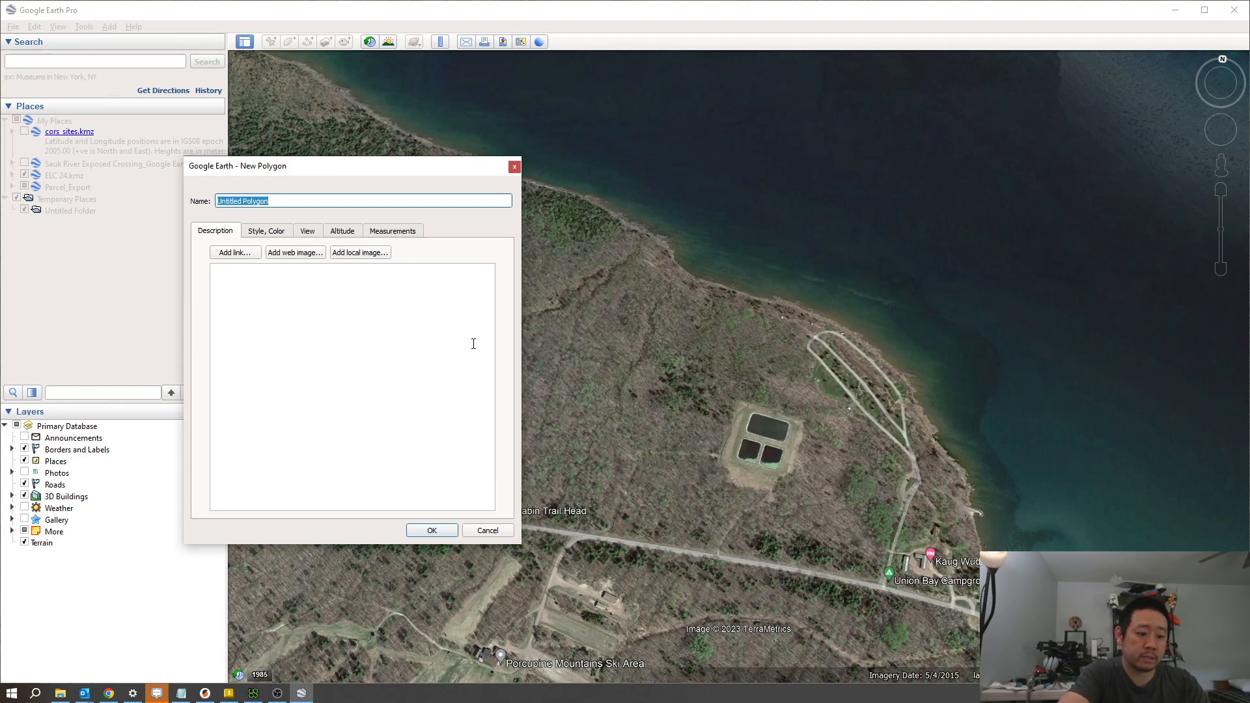
{"action": "type", "text": "Area_Lidar"}
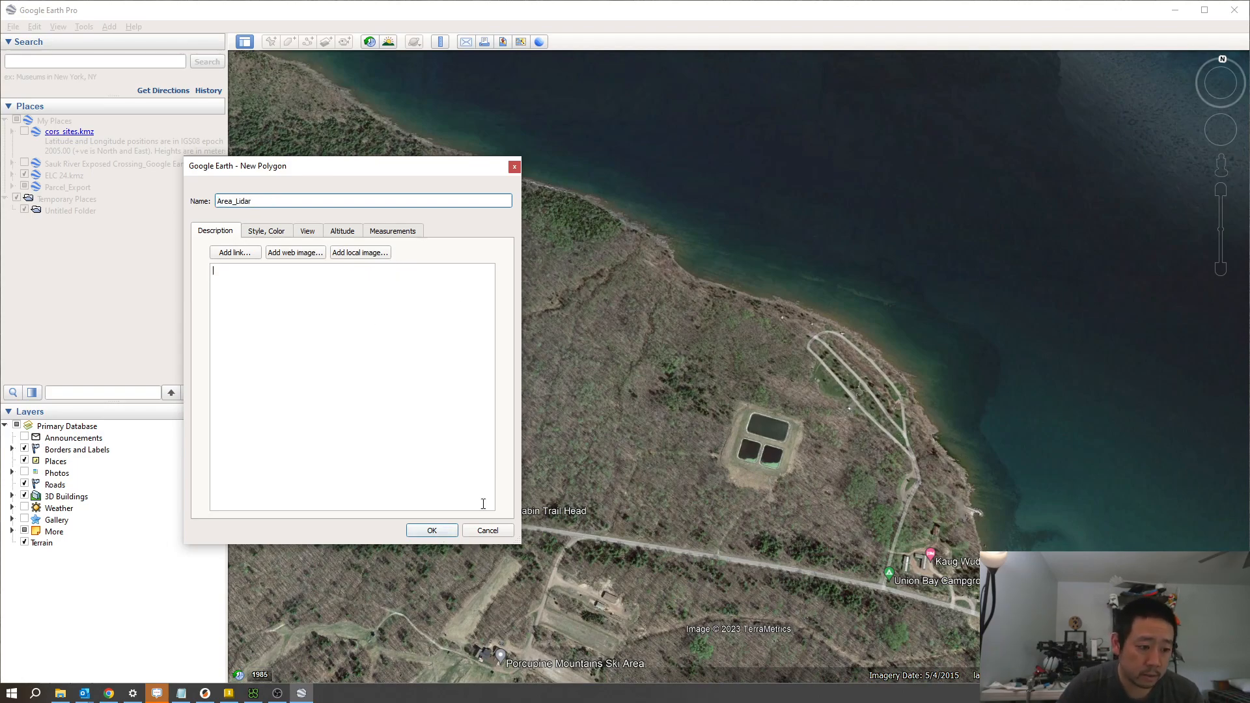
{"action": "left_click", "coordinate": [646, 245]}
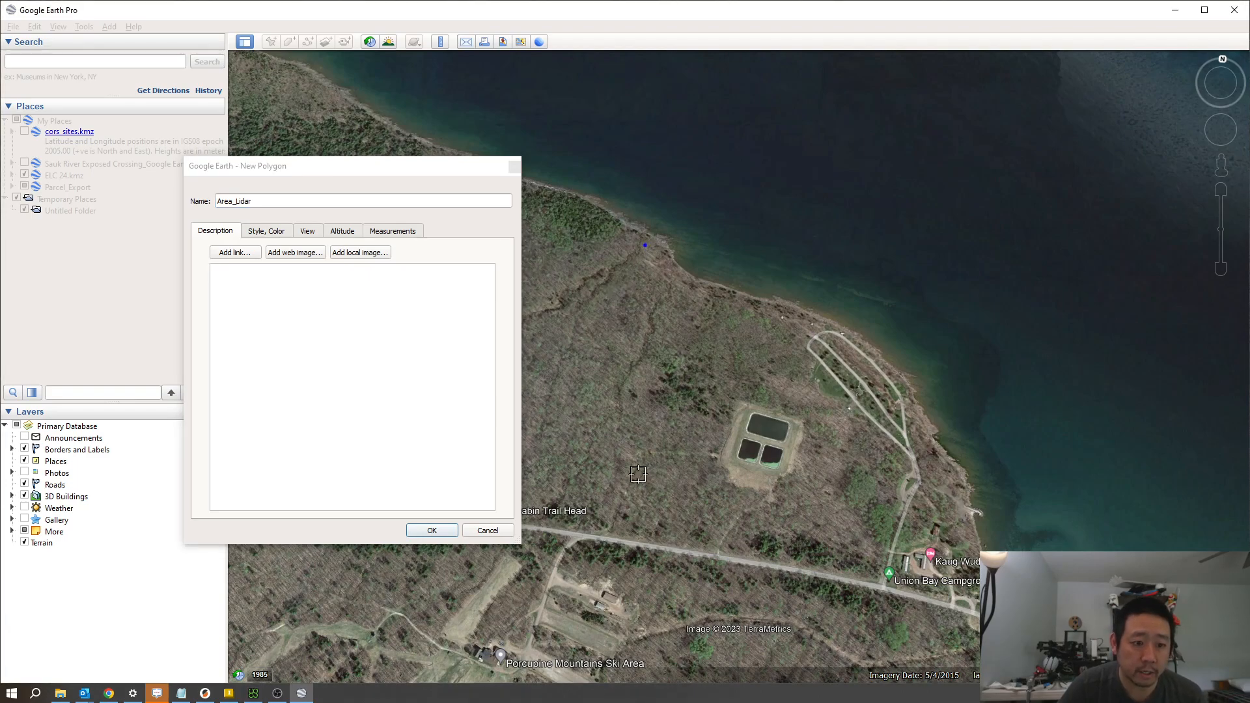
{"action": "left_click", "coordinate": [576, 525]}
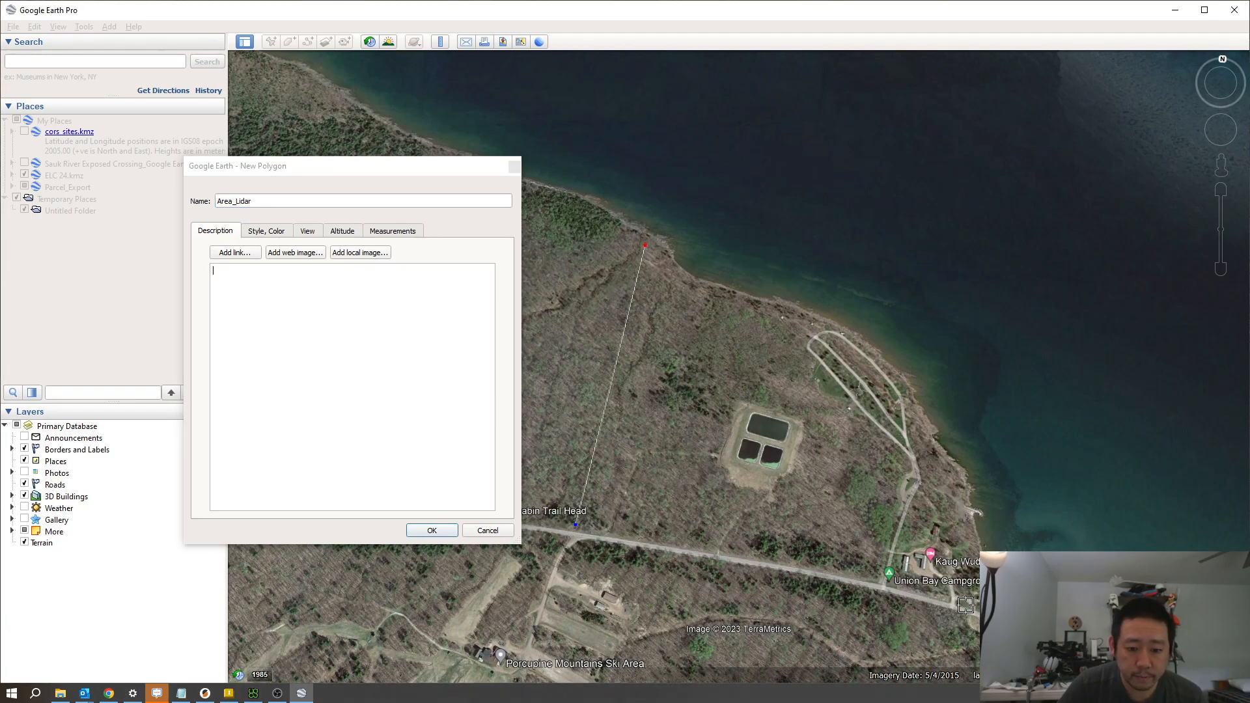
{"action": "left_click", "coordinate": [1006, 615]}
{"action": "left_click", "coordinate": [970, 513]}
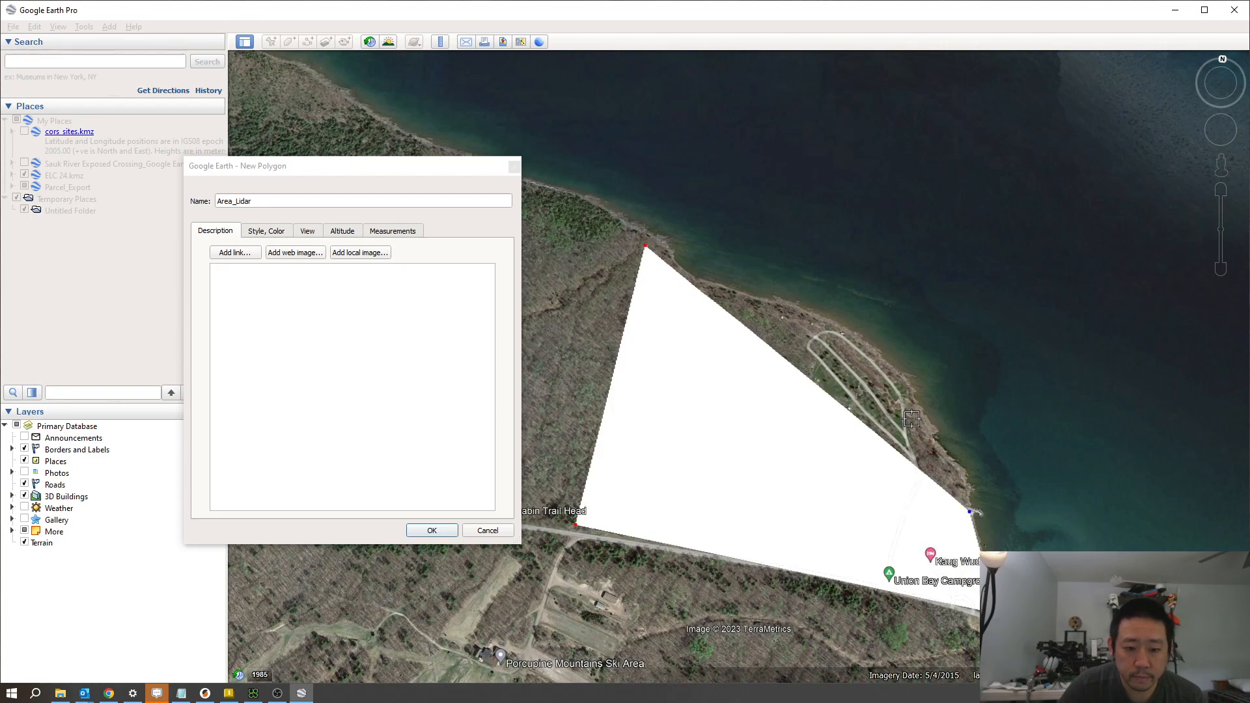
{"action": "left_click", "coordinate": [913, 420]}
{"action": "left_click", "coordinate": [832, 341]}
{"action": "left_click", "coordinate": [702, 293]}
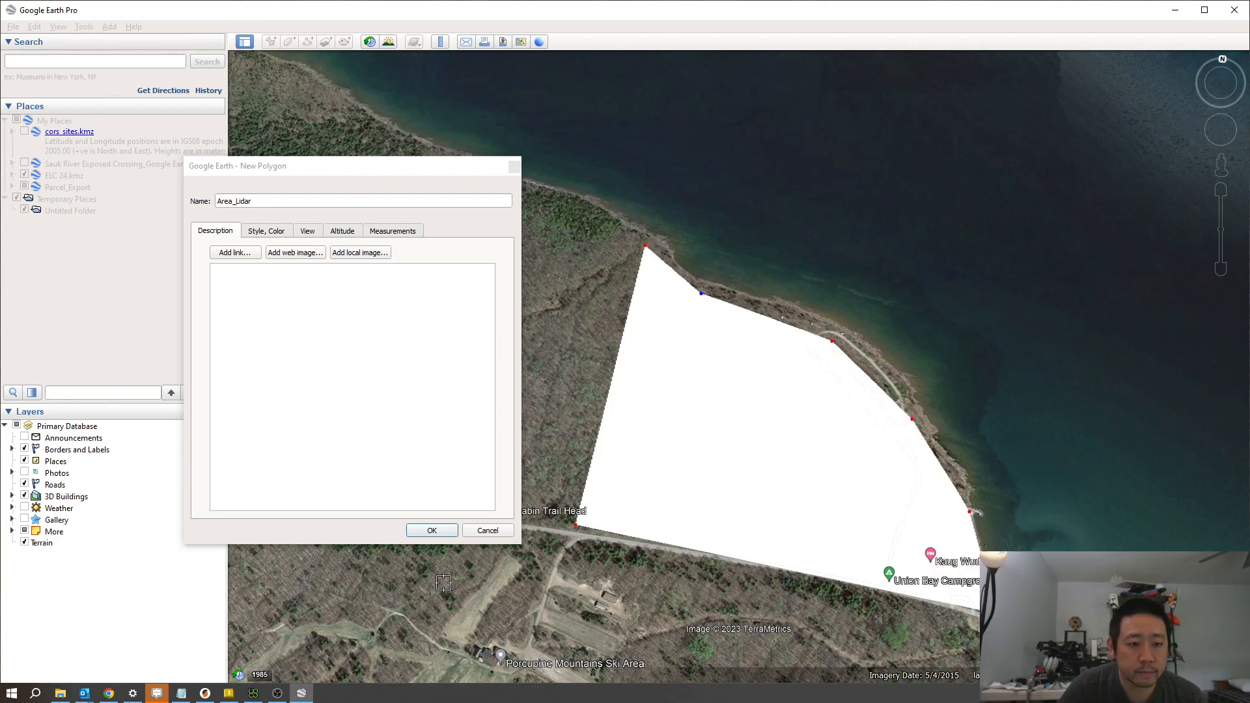
{"action": "left_click", "coordinate": [446, 527]}
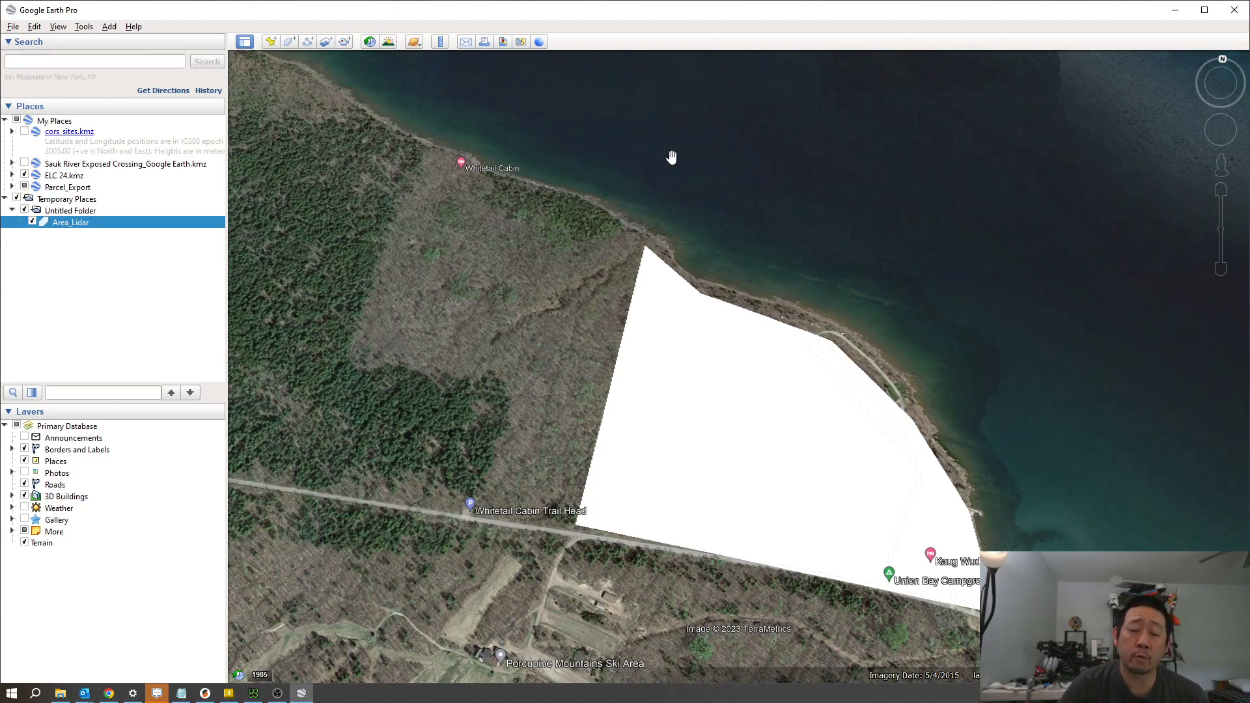
Create a path without points named Corr_Lidar in the same folder as the polygon
{"action": "left_click", "coordinate": [307, 42]}
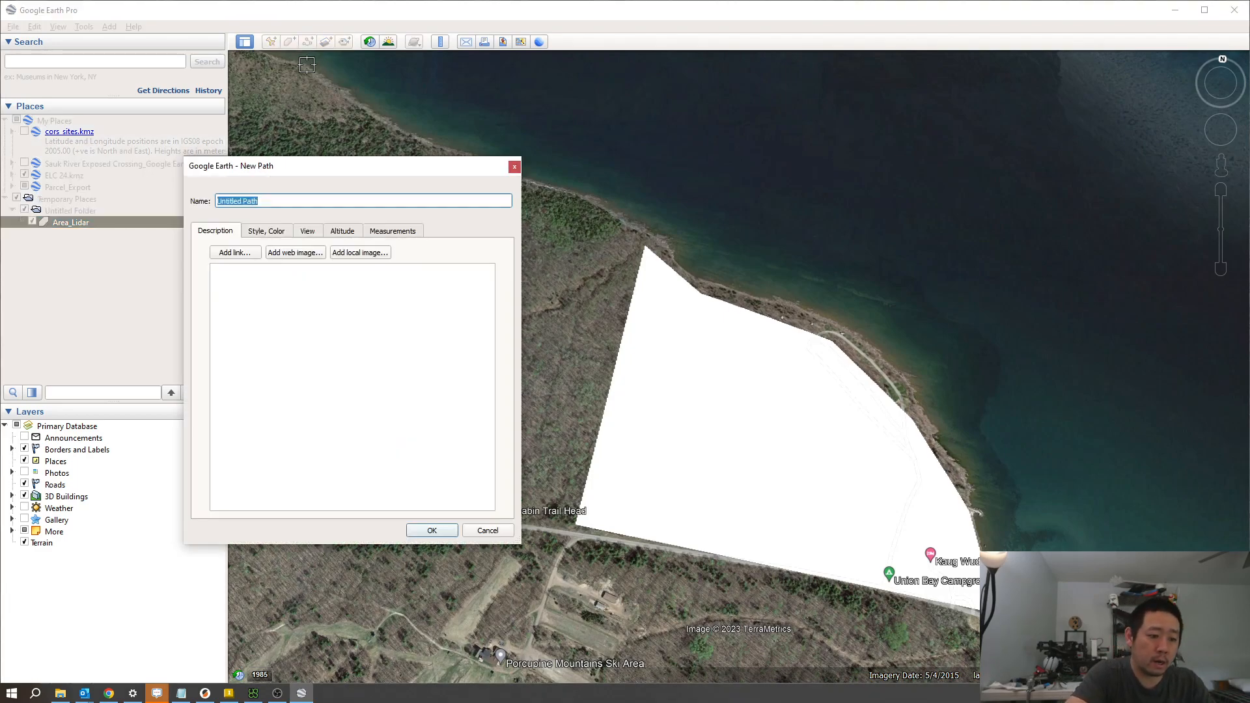
{"action": "type", "text": "Co"}
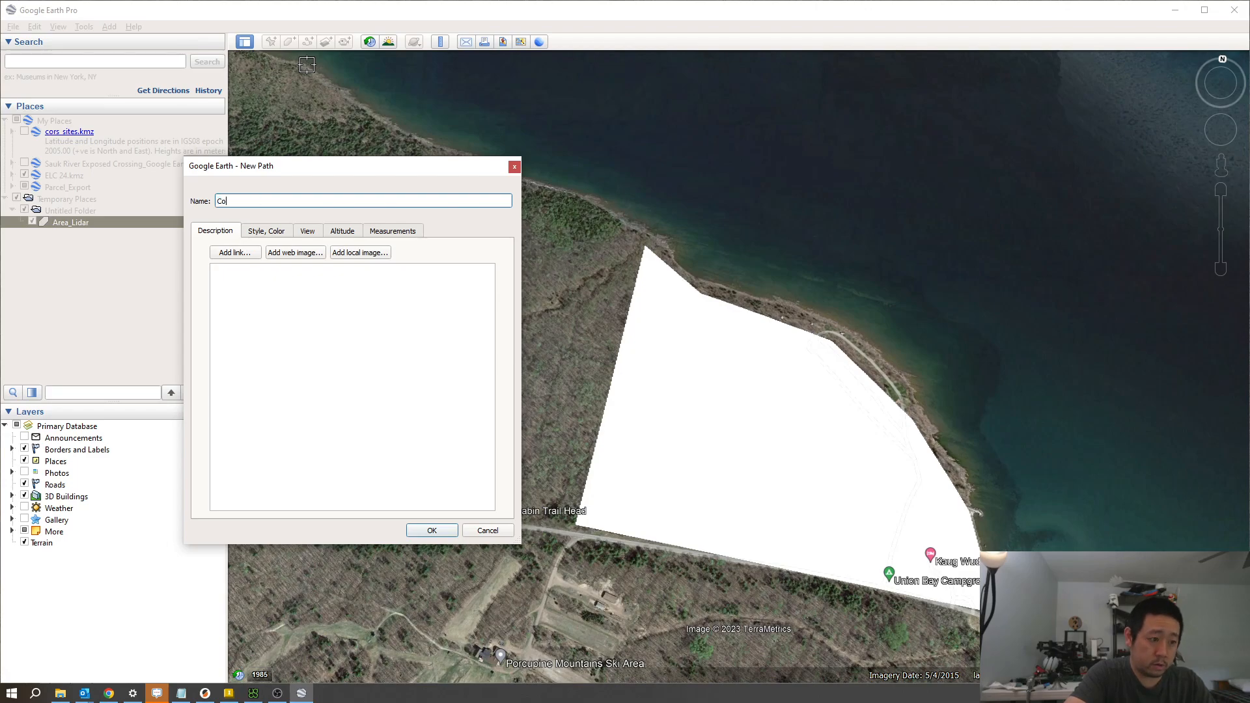
{"action": "type", "text": "rr_Lidar"}
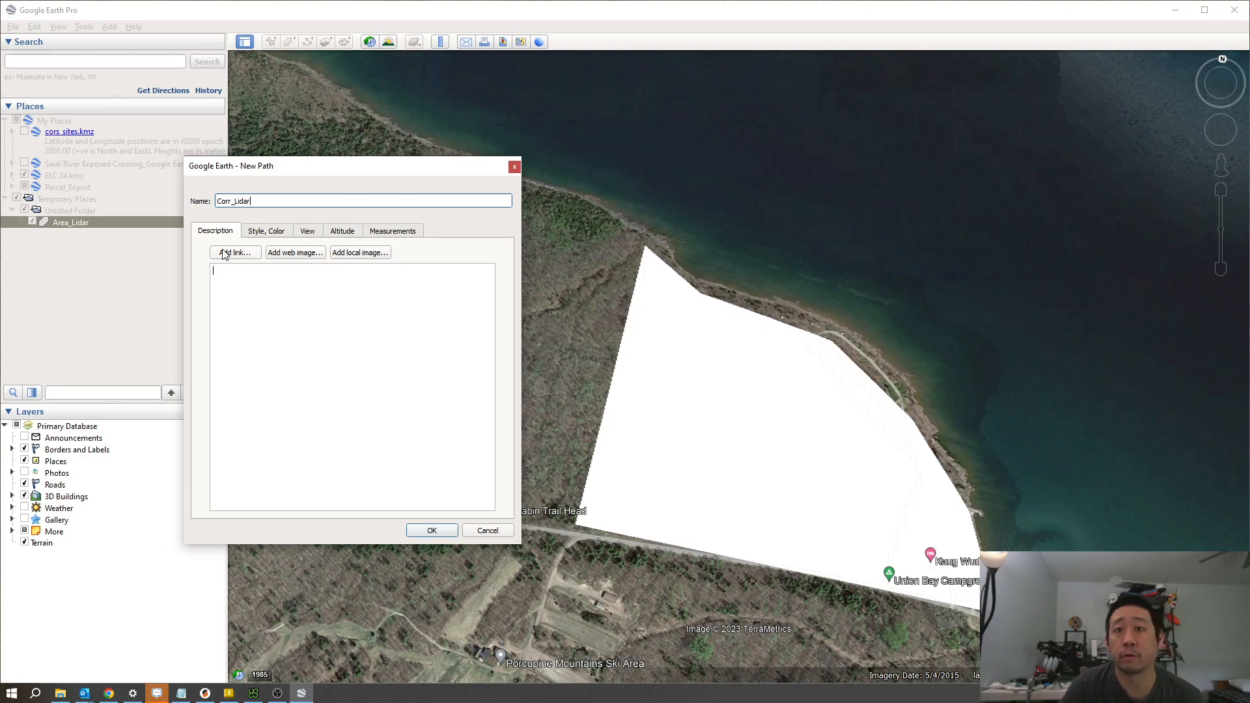
{"action": "left_click", "coordinate": [432, 530]}
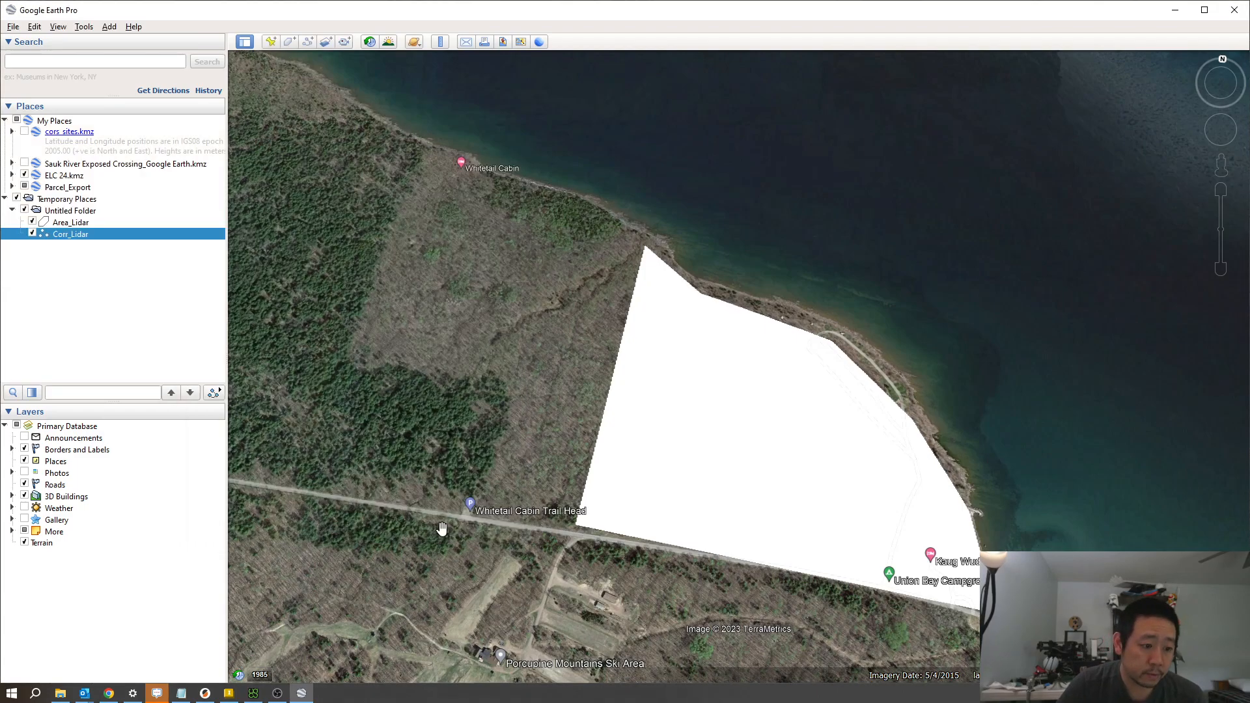
Edit the Corr_Lidar path and trace it with three points along the road, ending near the polygon's southwest corner
{"action": "right_click", "coordinate": [99, 239]}
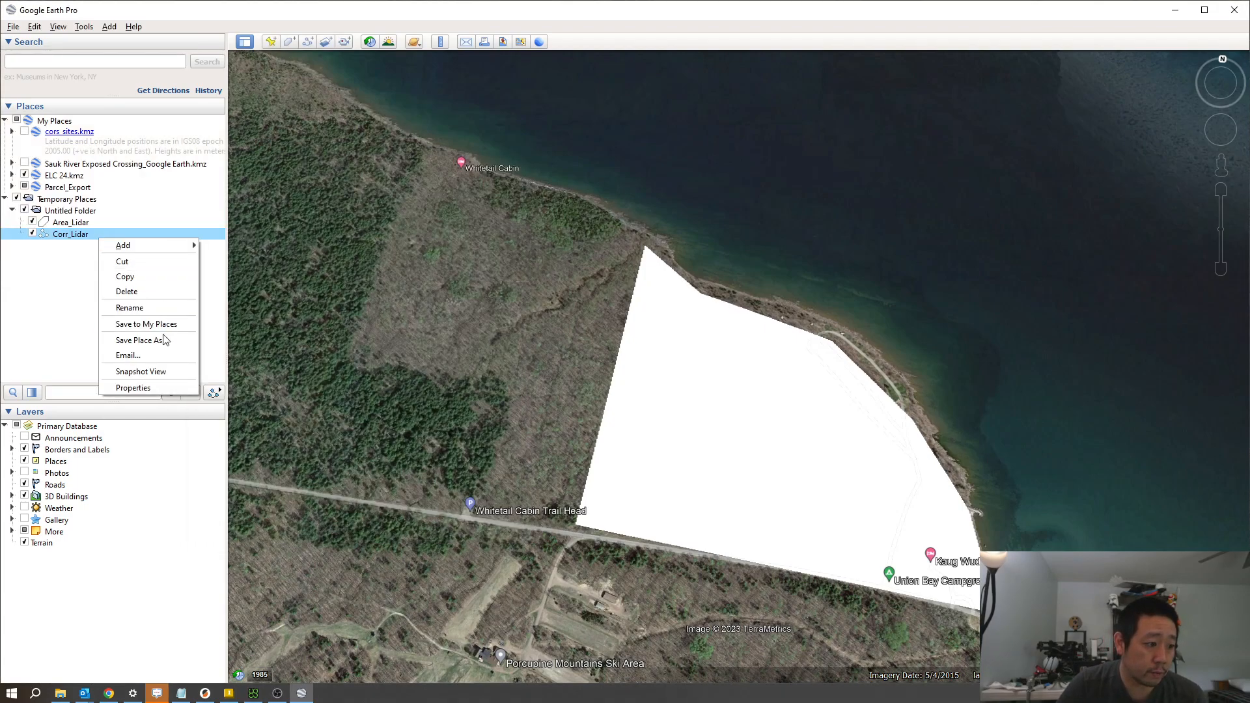
{"action": "left_click", "coordinate": [161, 388]}
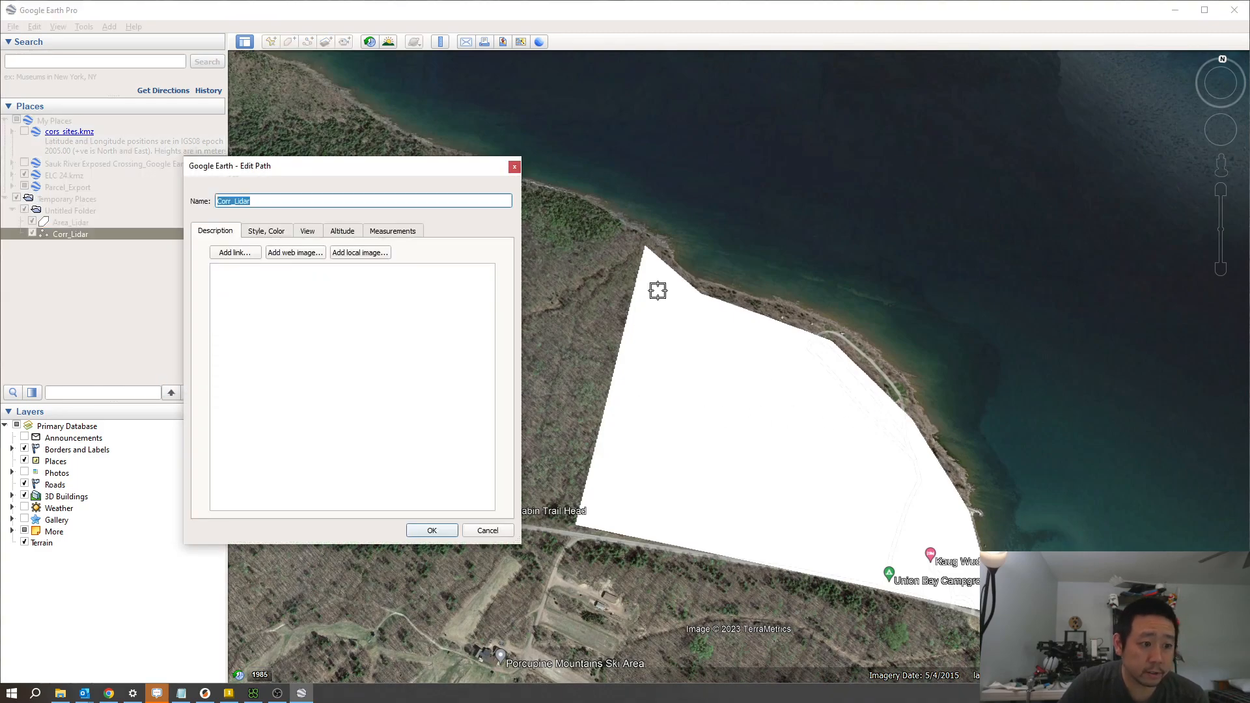
{"action": "left_click_drag", "start_coordinate": [365, 171], "coordinate": [1003, 162]}
{"action": "scroll", "coordinate": [716, 424], "scroll_direction": "down", "scroll_amount": 3}
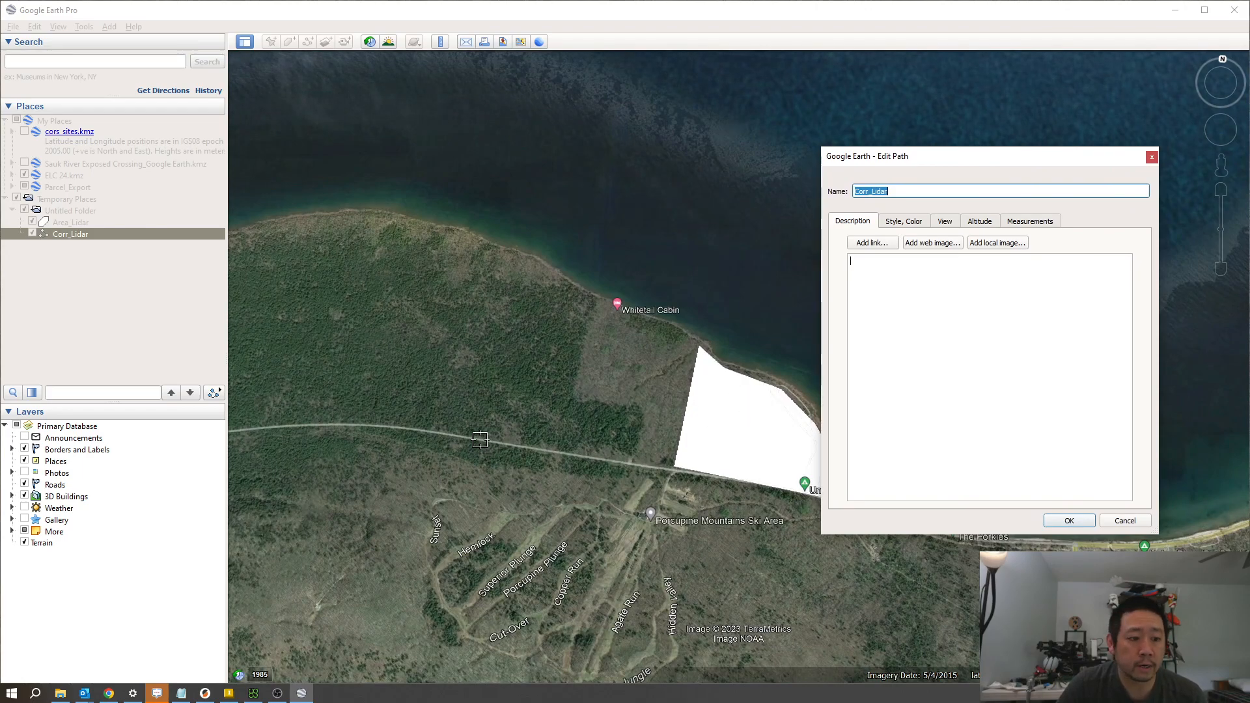
{"action": "left_click", "coordinate": [423, 431]}
{"action": "left_click", "coordinate": [519, 447]}
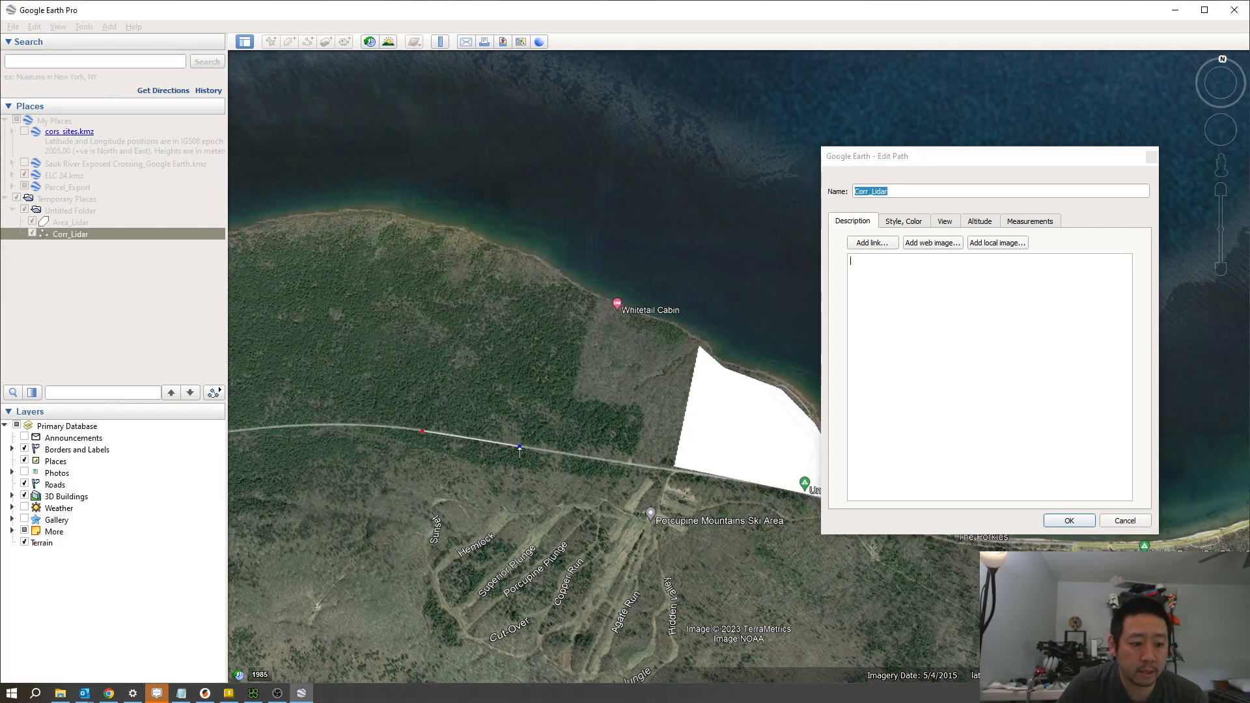
{"action": "left_click", "coordinate": [670, 469]}
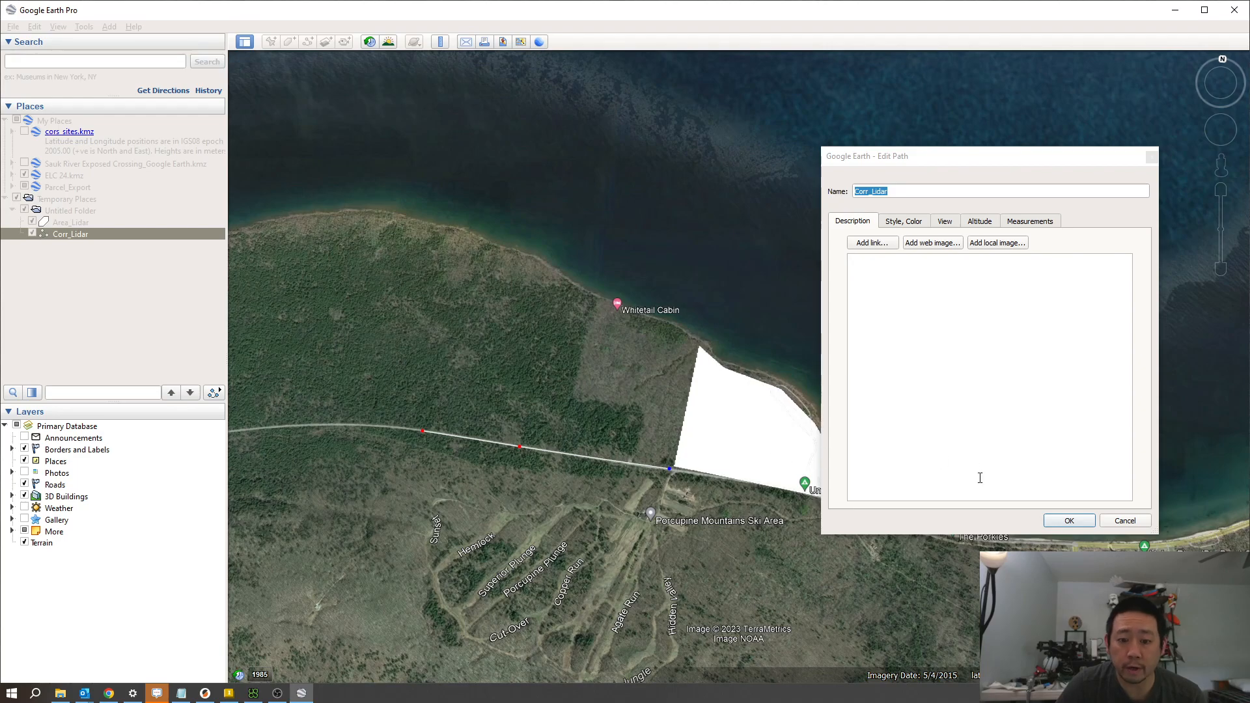
{"action": "left_click", "coordinate": [1073, 523]}
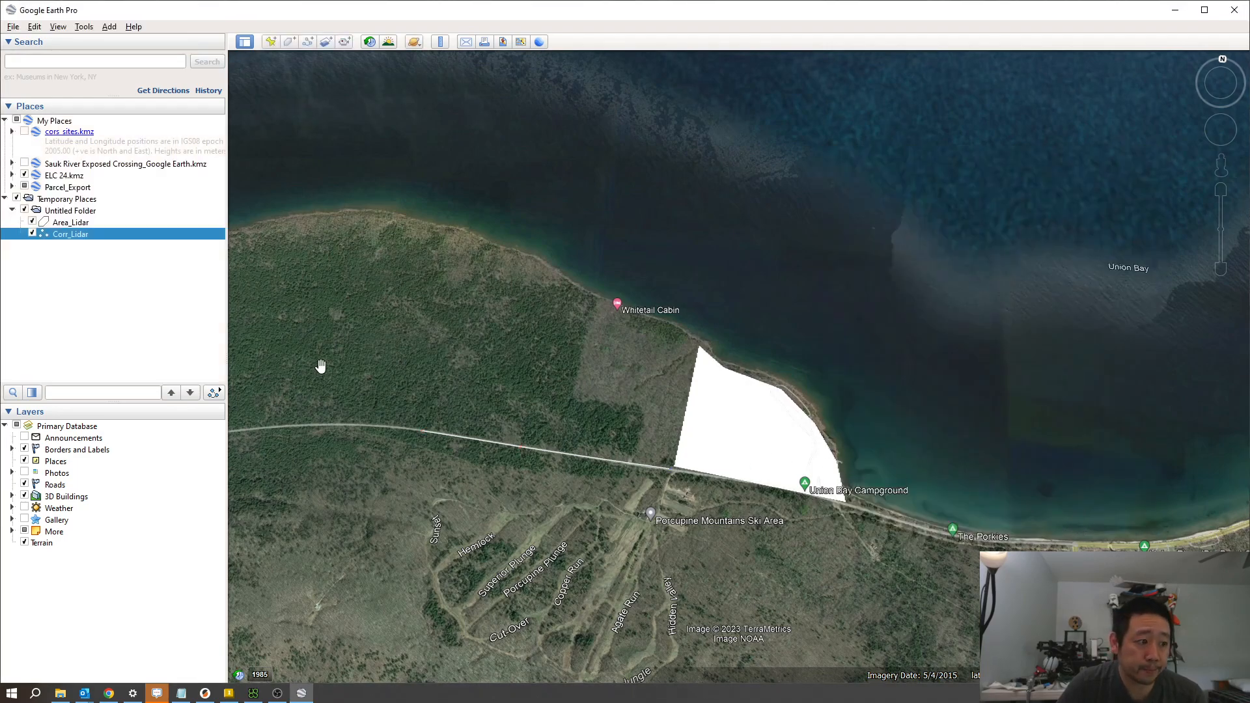
{"action": "left_click", "coordinate": [79, 222]}
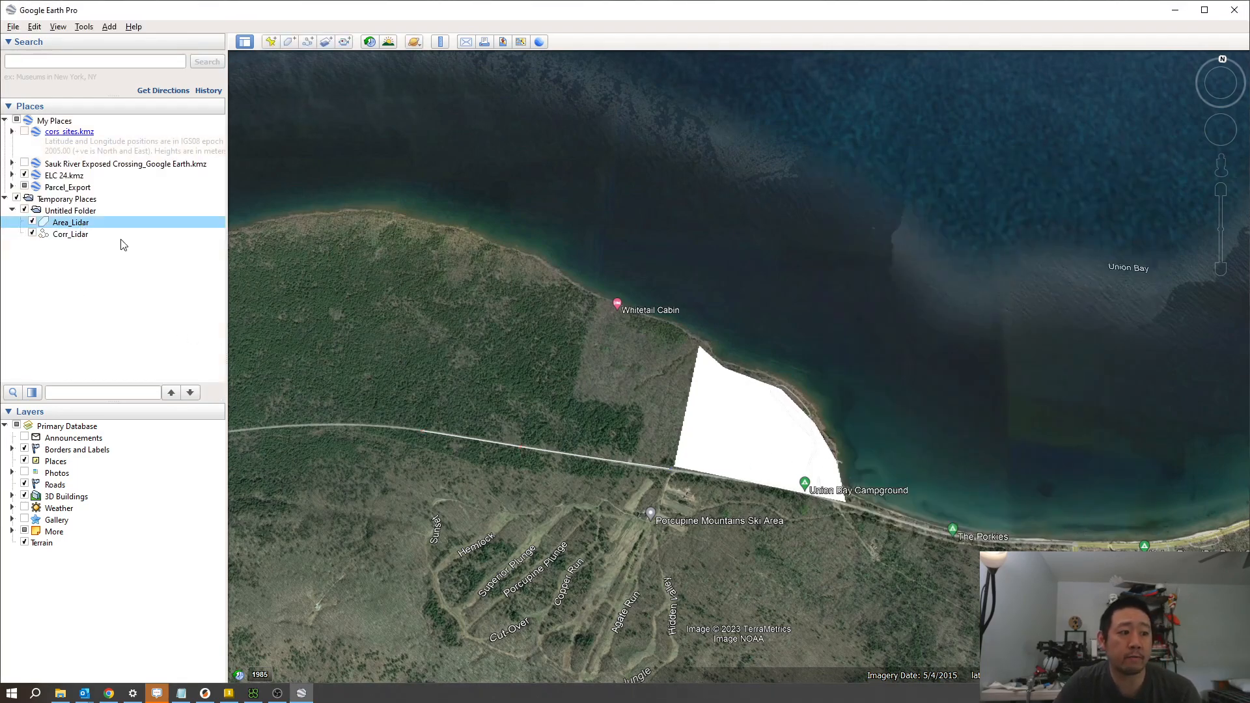
{"action": "left_click", "coordinate": [112, 237]}
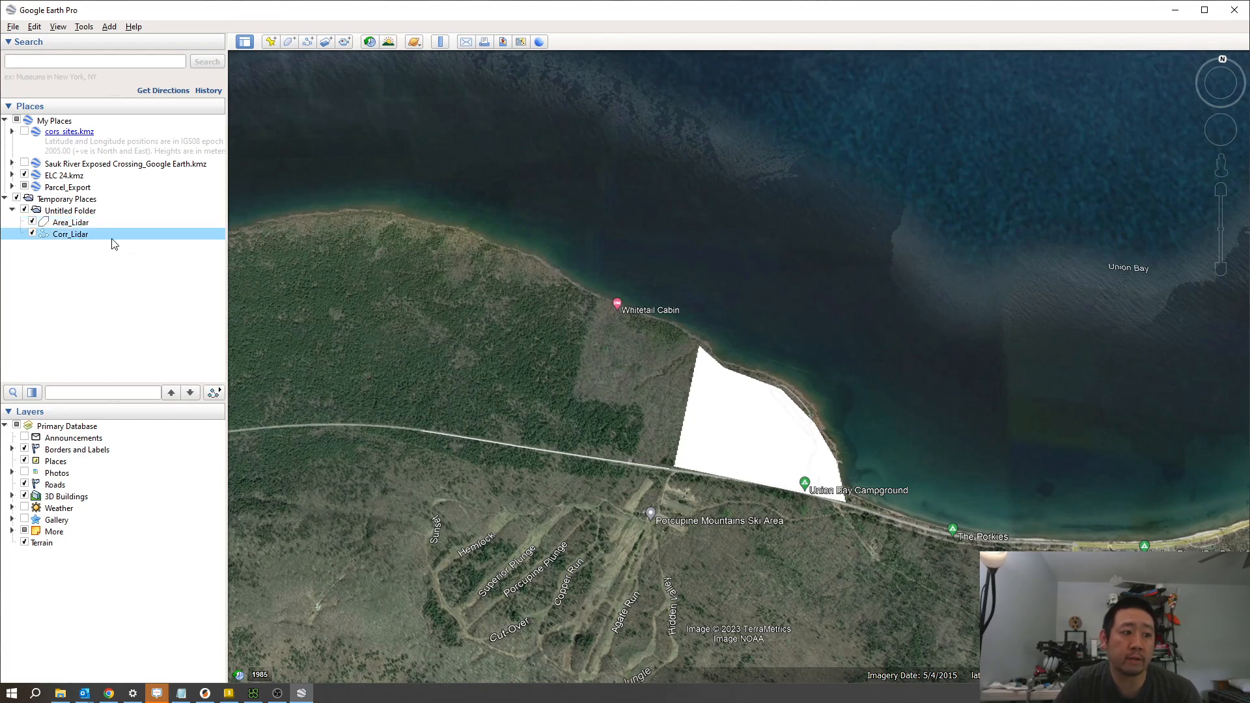
{"action": "left_click", "coordinate": [87, 210]}
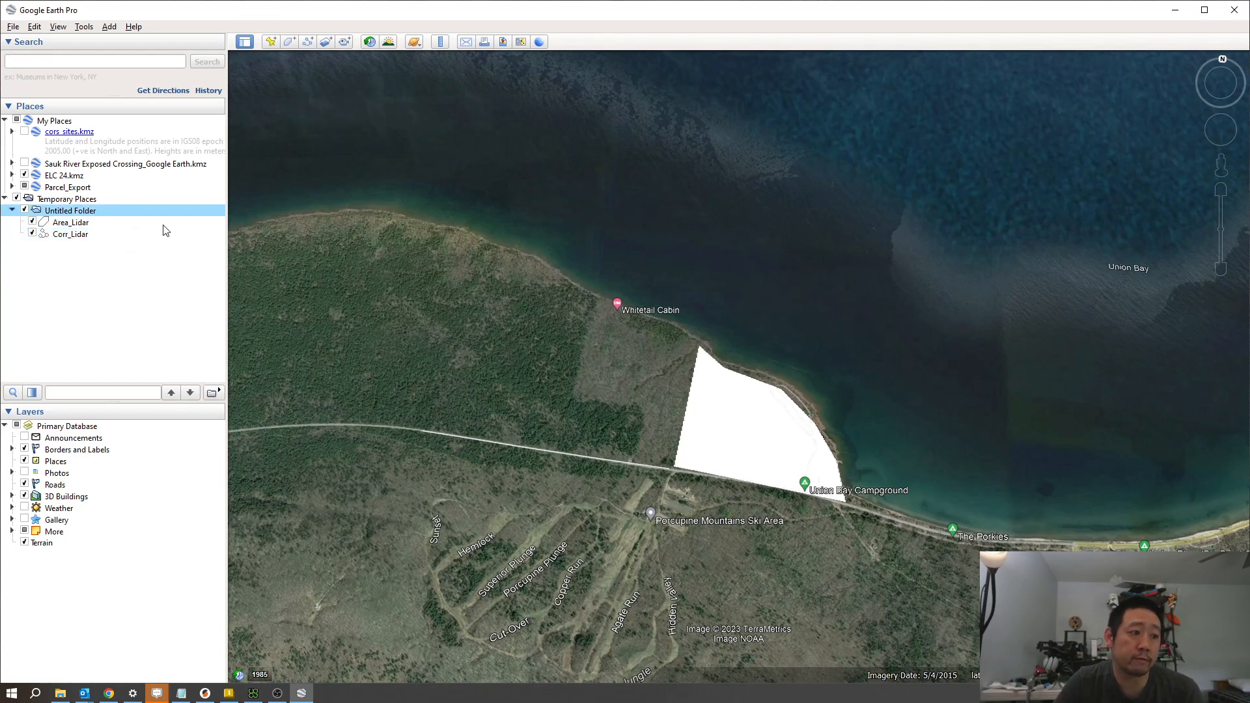
{"action": "left_click", "coordinate": [90, 289]}
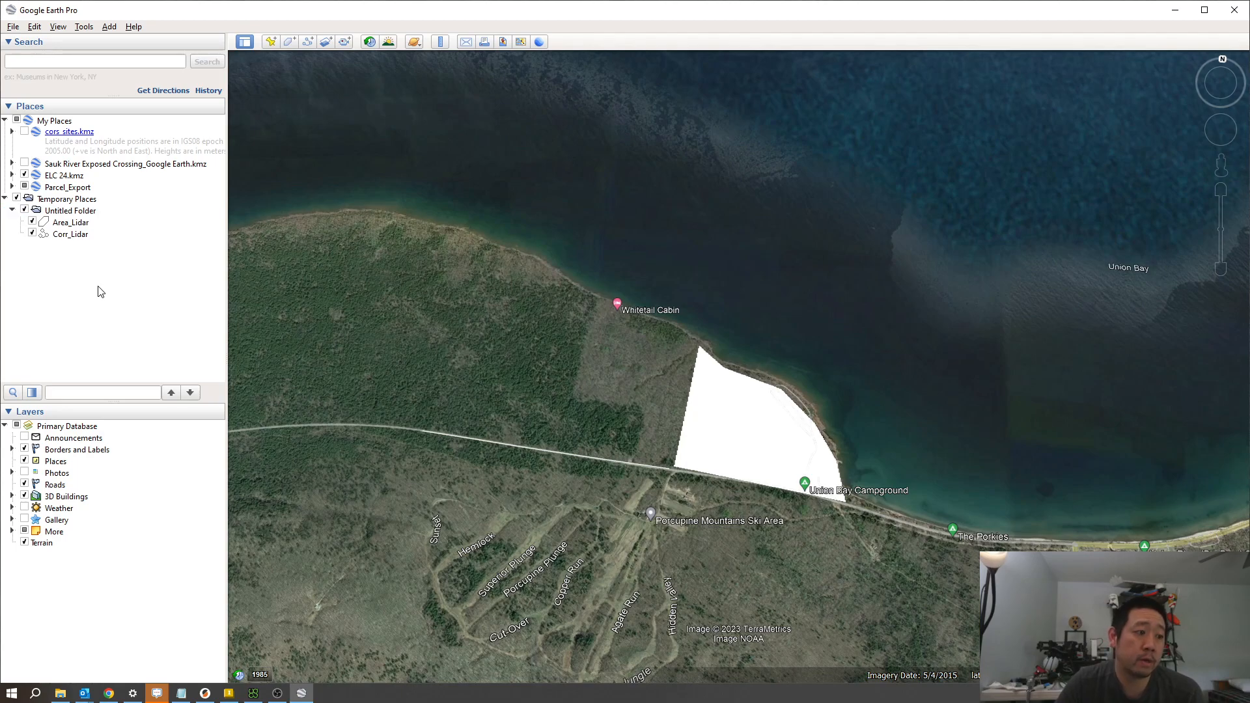
Save the Area_Lidar polygon to the Documents folder as Area_Lidar.kml in KML format
{"action": "right_click", "coordinate": [74, 212]}
{"action": "left_click", "coordinate": [63, 223]}
{"action": "right_click", "coordinate": [62, 224]}
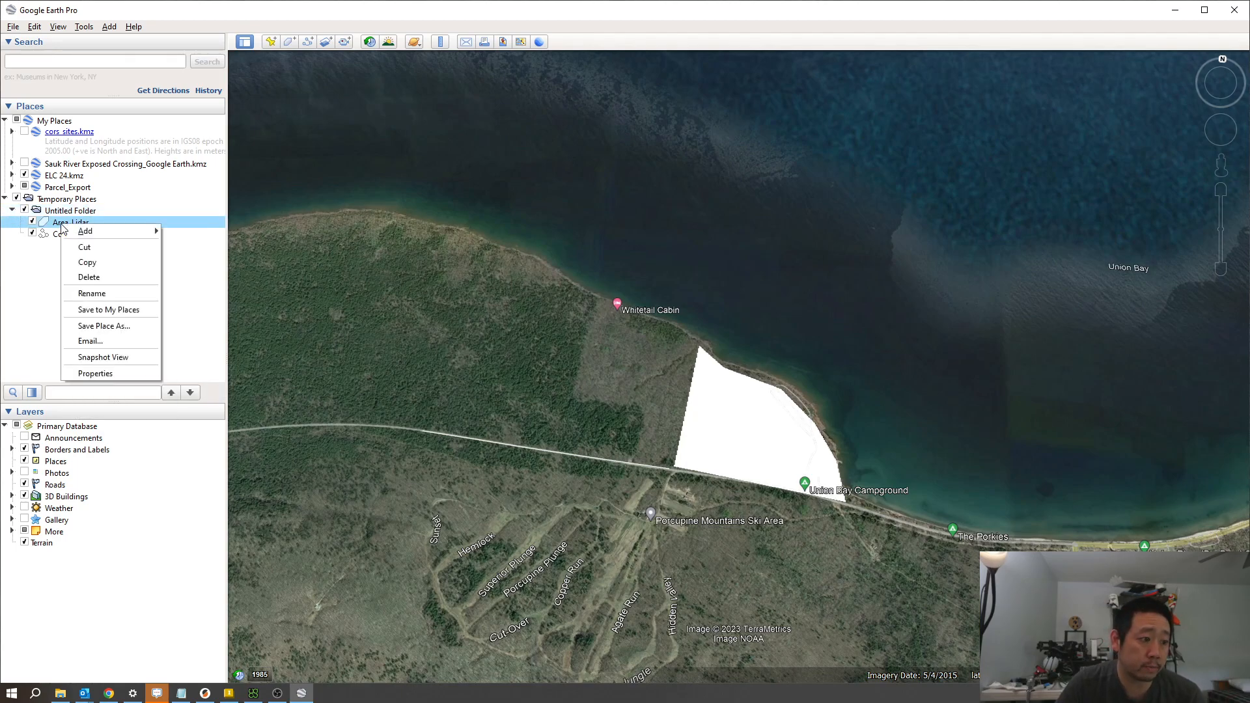
{"action": "left_click", "coordinate": [127, 326]}
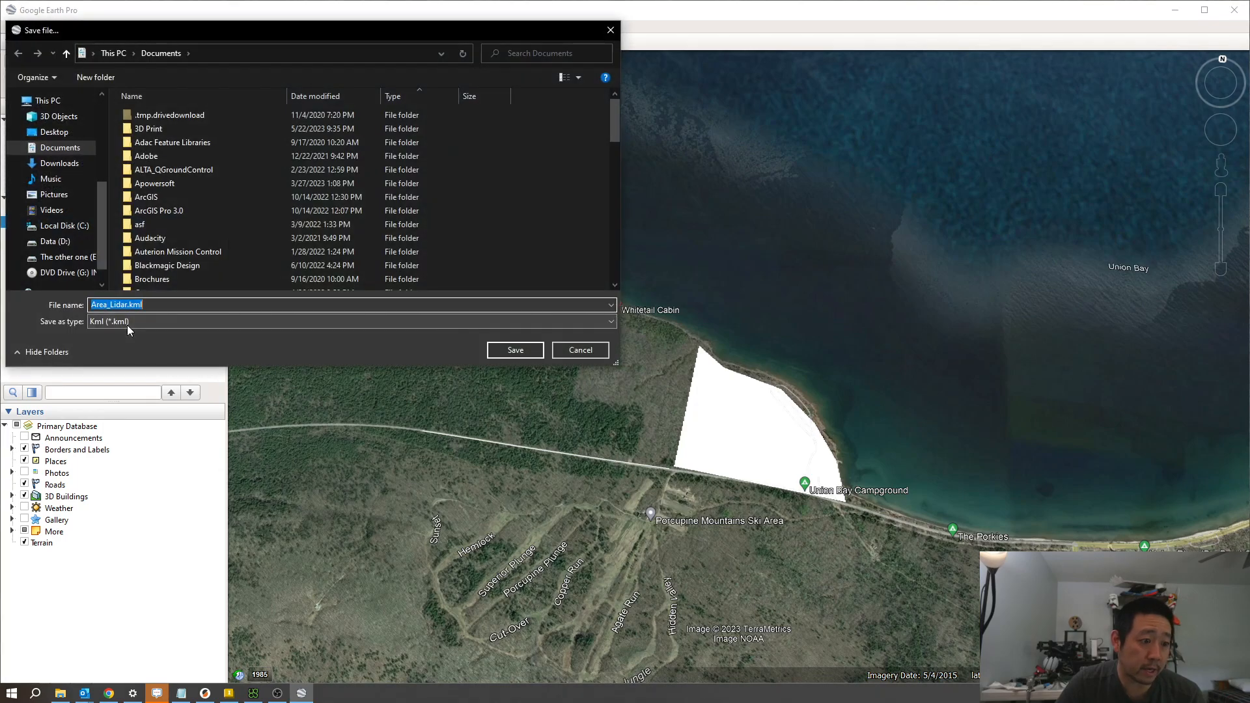
{"action": "left_click", "coordinate": [134, 322]}
{"action": "left_click", "coordinate": [134, 334]}
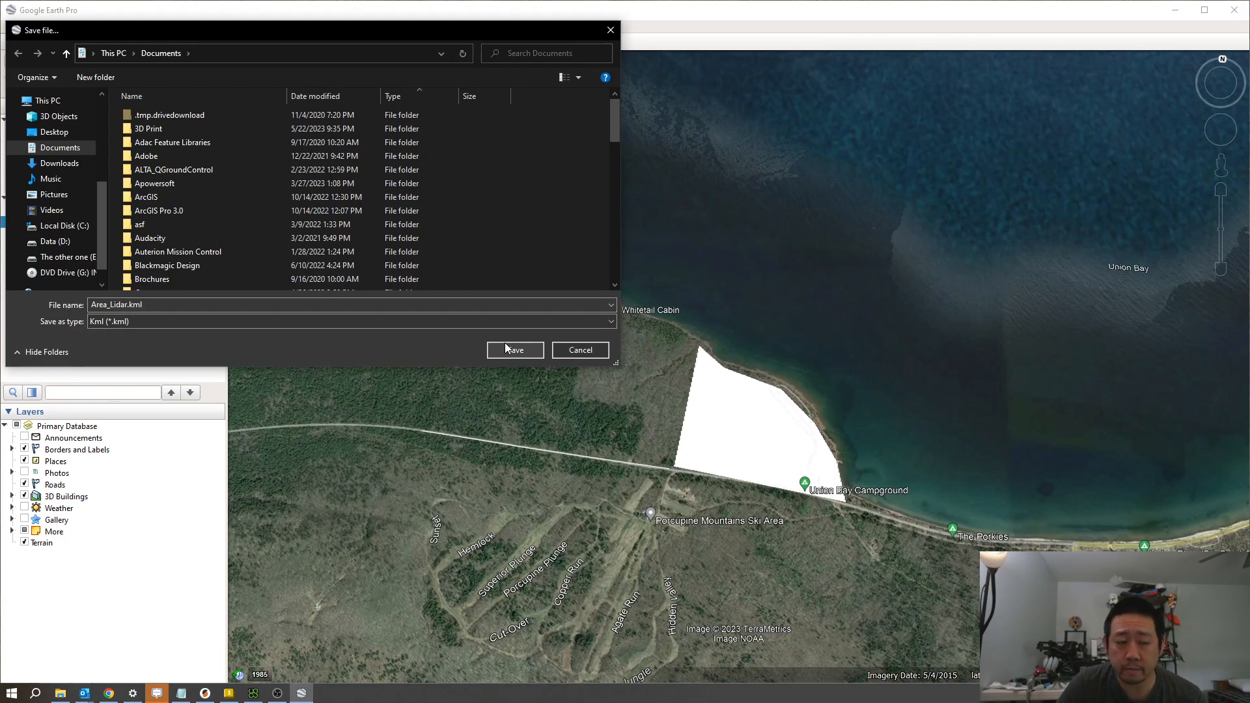
{"action": "left_click", "coordinate": [525, 353]}
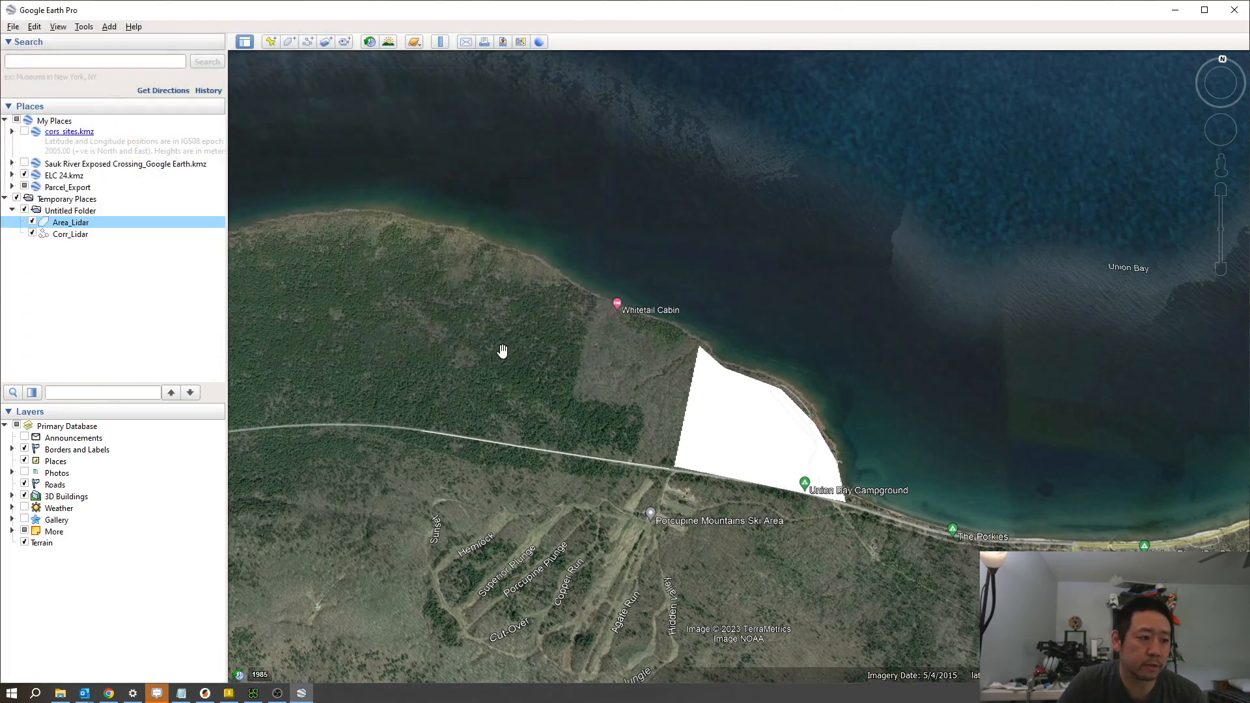
Save the Corr_Lidar path to the Documents folder as Corr_Lidar.kml
{"action": "left_click", "coordinate": [60, 234]}
{"action": "right_click", "coordinate": [59, 235]}
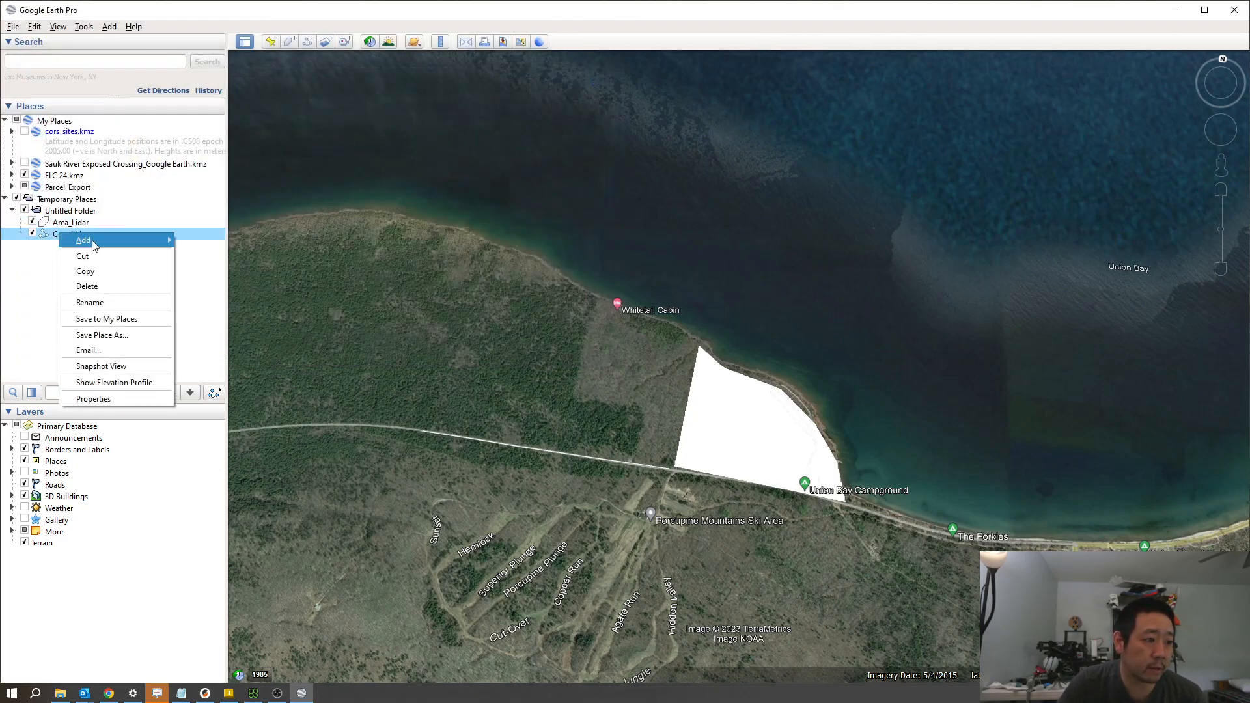
{"action": "left_click", "coordinate": [137, 333]}
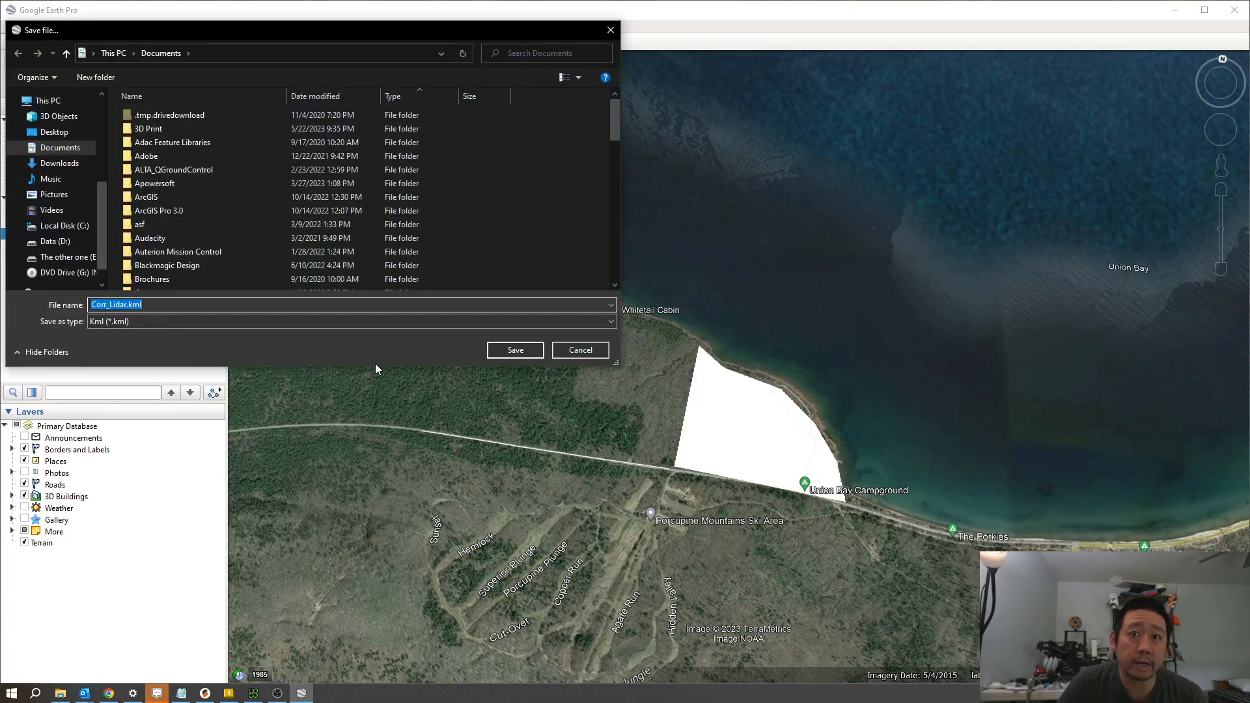
{"action": "left_click", "coordinate": [506, 351]}
{"action": "left_click", "coordinate": [86, 288]}
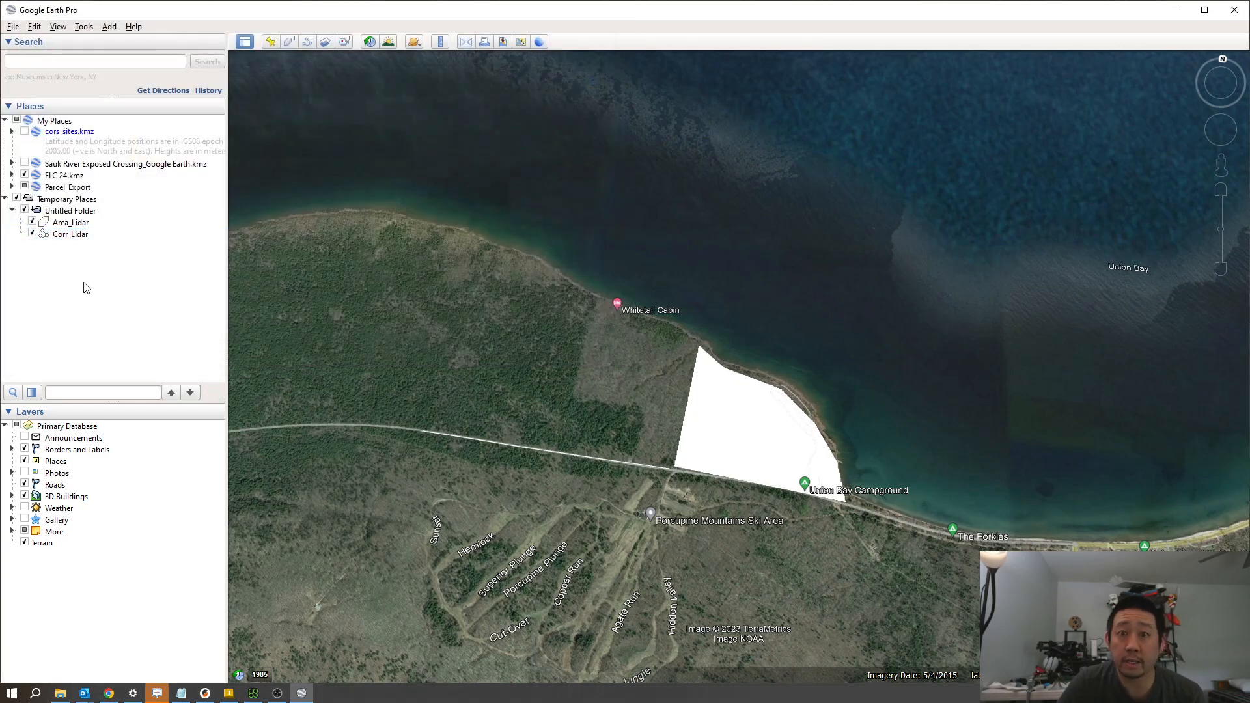
Save the whole Untitled Folder, containing both the polygon and the path, to Documents as a KML file named All_Lidar
{"action": "left_click", "coordinate": [85, 211]}
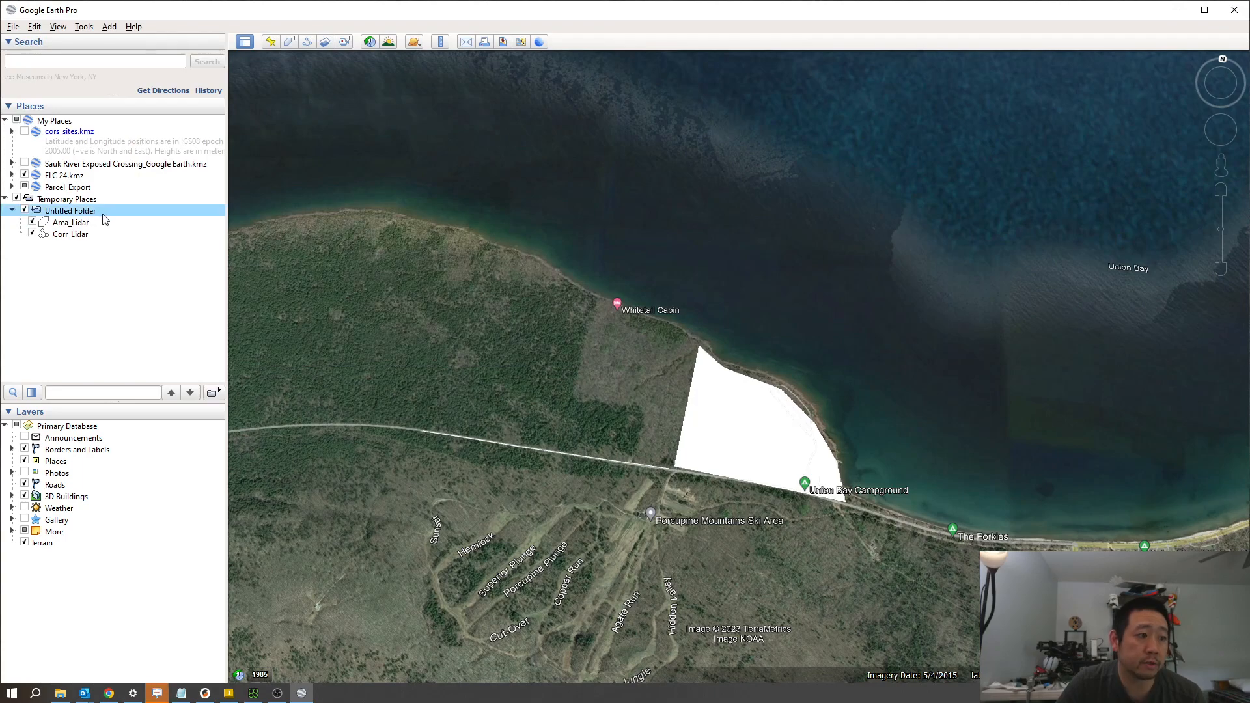
{"action": "right_click", "coordinate": [85, 212]}
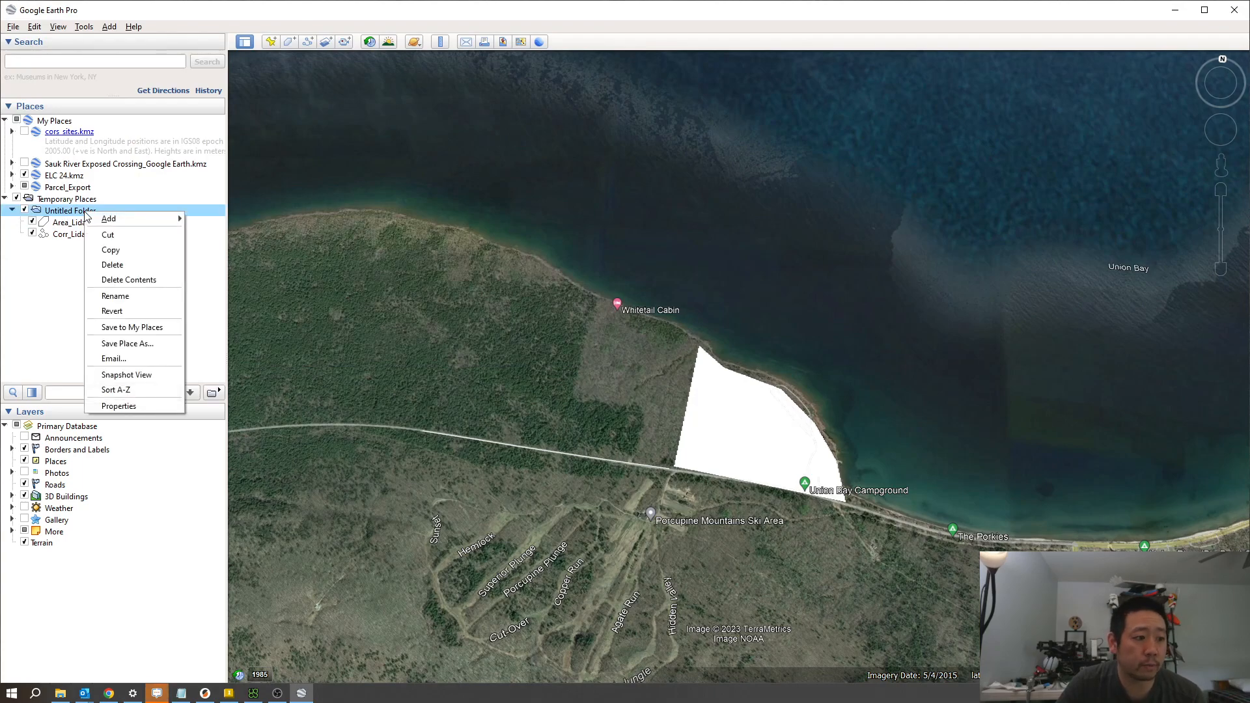
{"action": "left_click", "coordinate": [151, 345]}
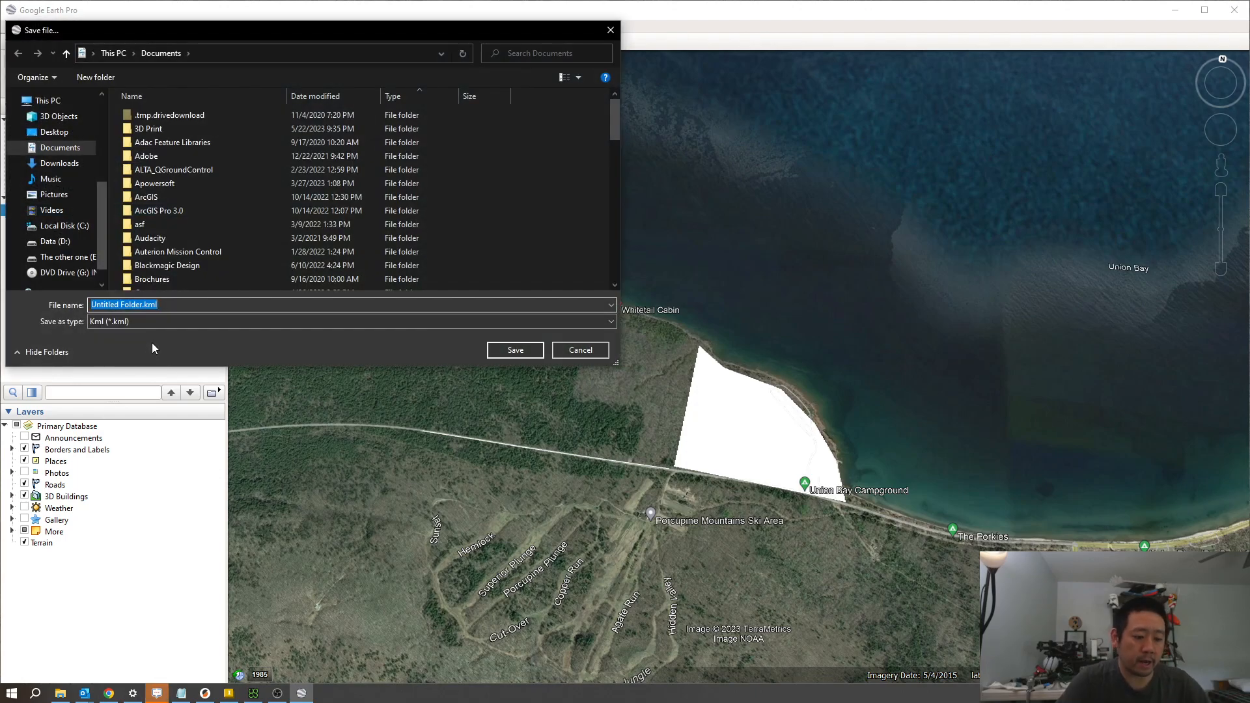
{"action": "type", "text": "All_Lidar"}
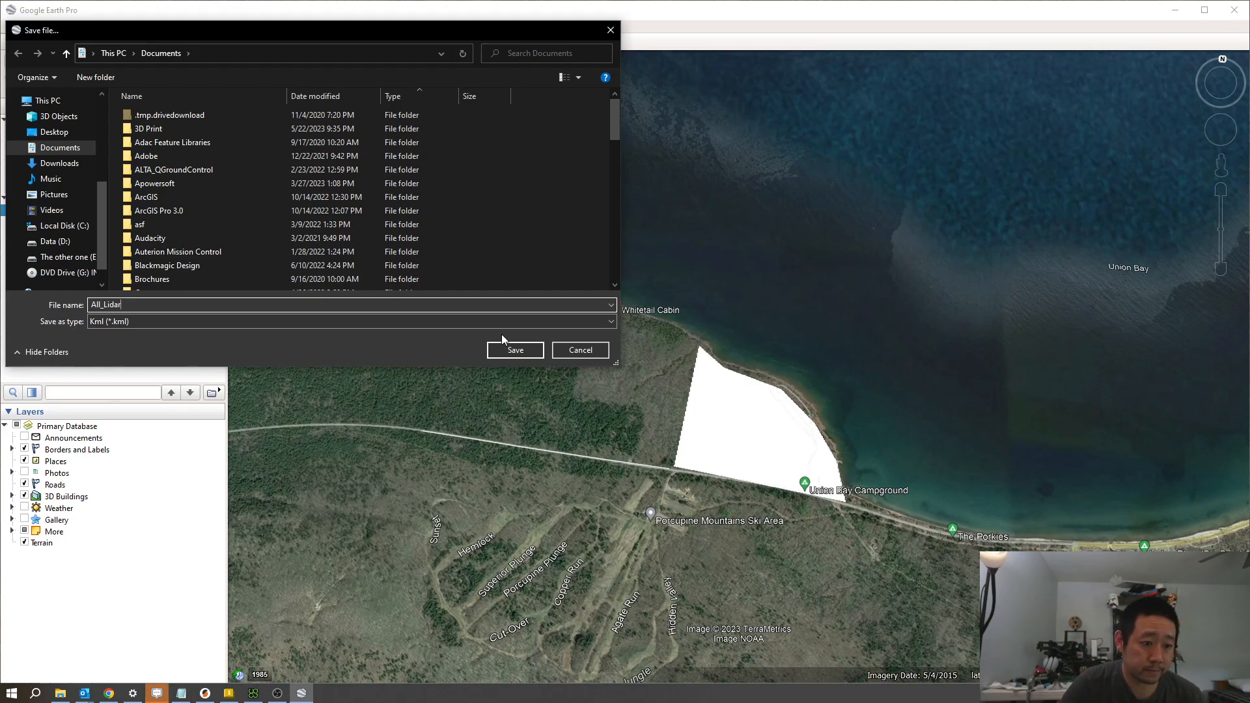
{"action": "left_click", "coordinate": [510, 350]}
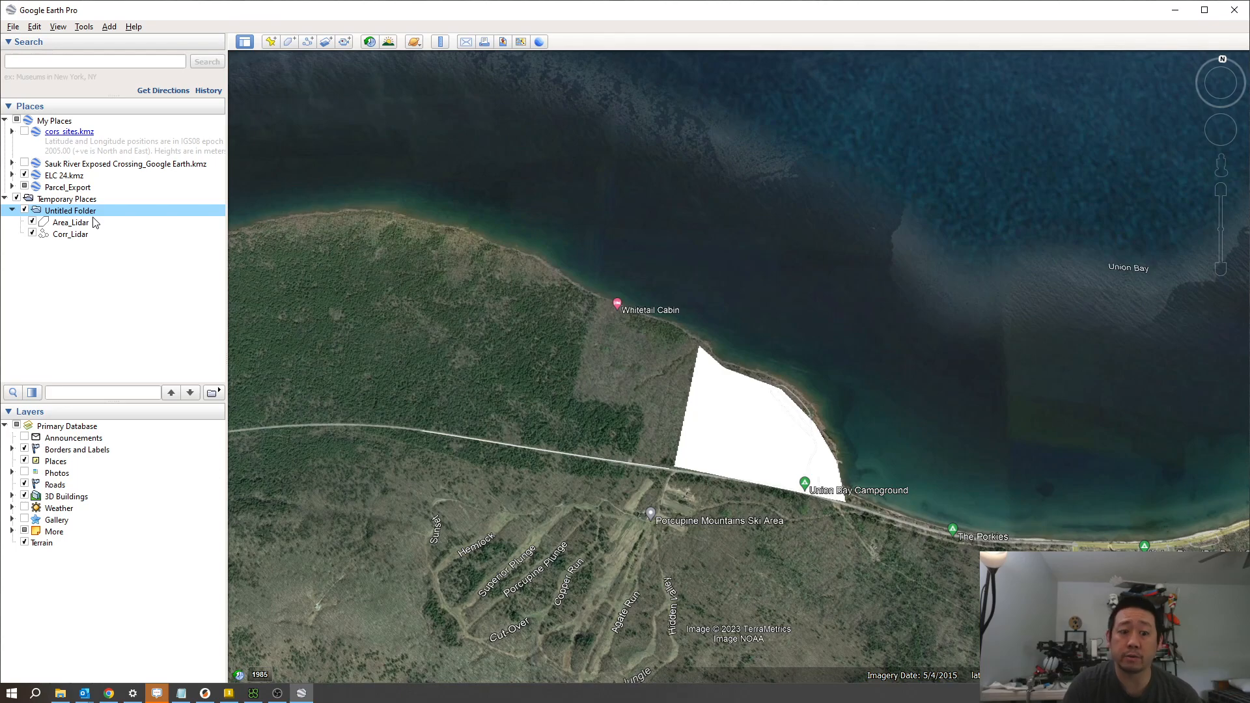
{"action": "scroll", "coordinate": [492, 449], "scroll_direction": "up", "scroll_amount": 2}
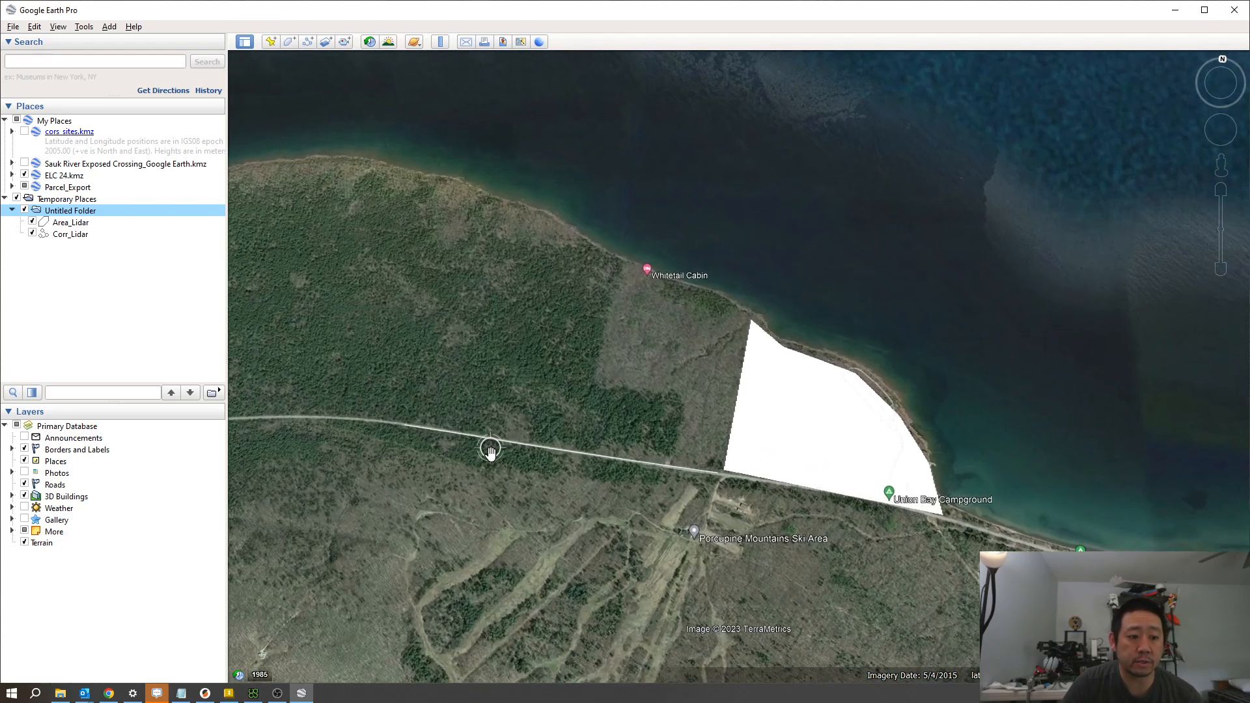